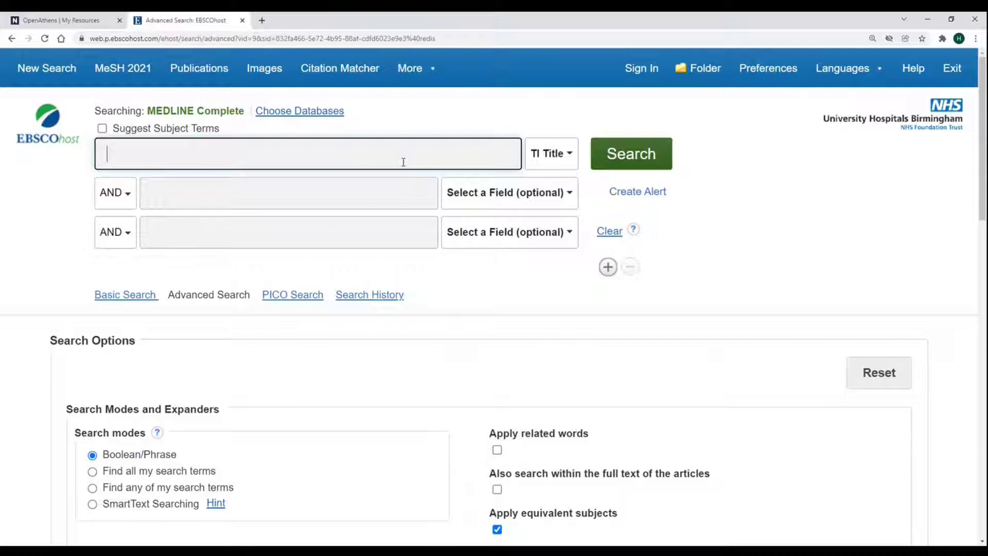
Search titles for therap* and scroll through the first of its 871,845 results.
type("therap*")
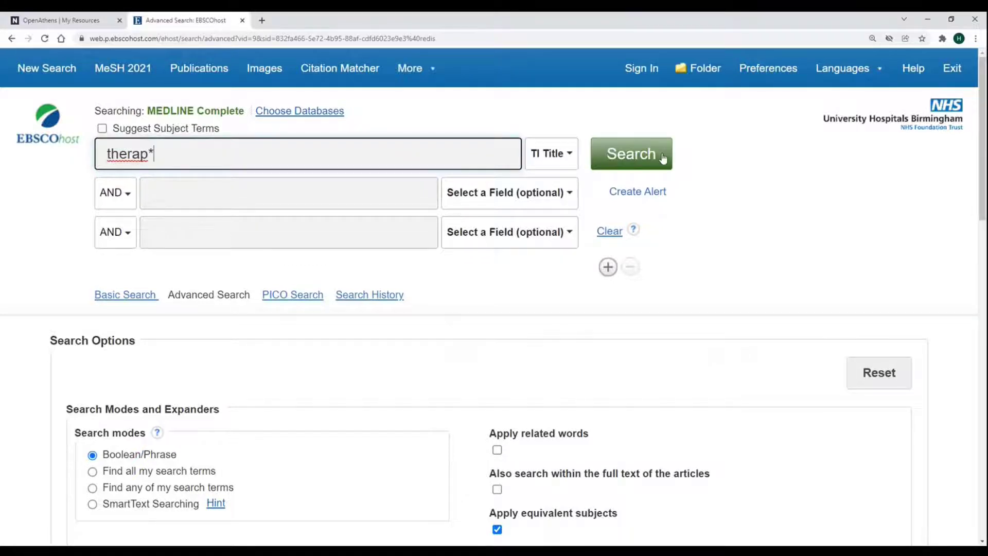
left_click(663, 159)
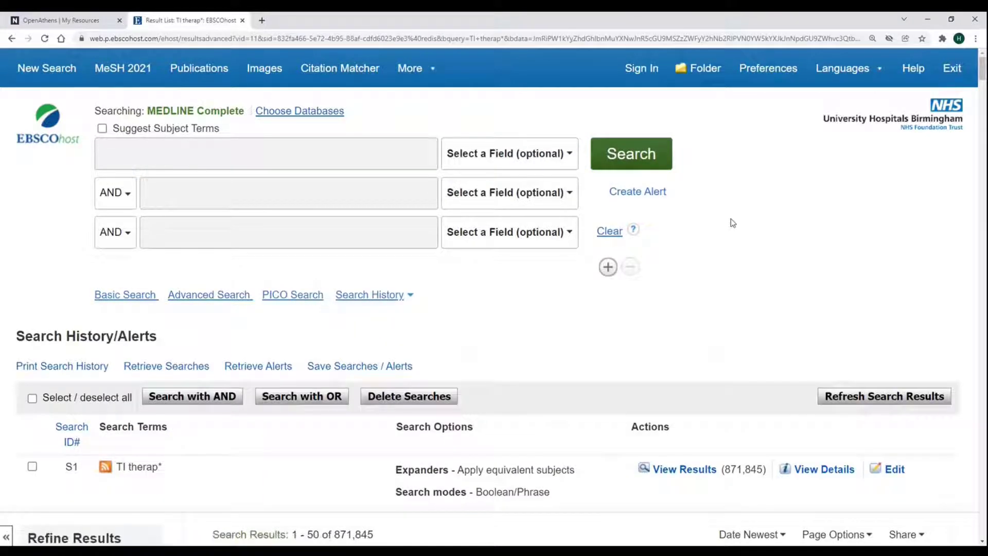
scroll(733, 223, "down", 9)
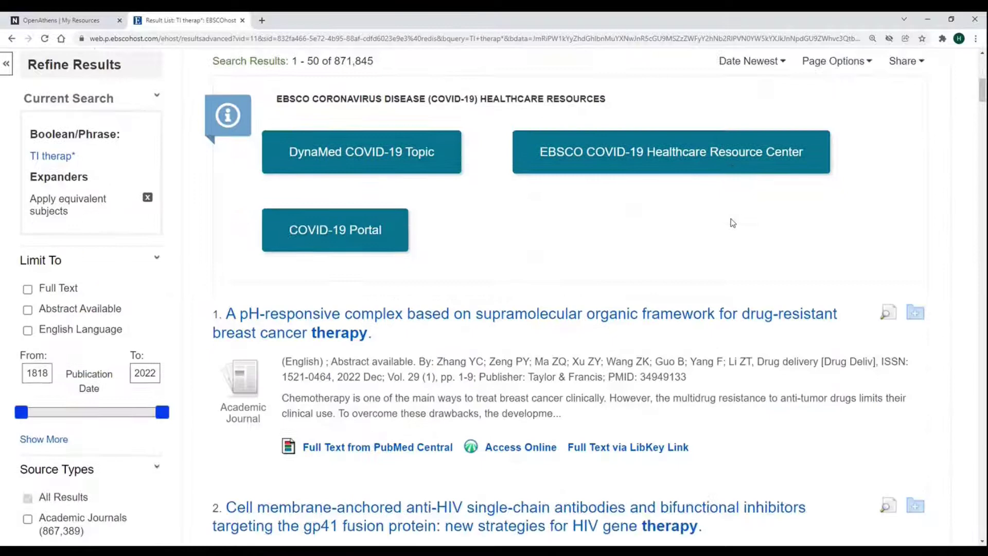
scroll(733, 223, "down", 4)
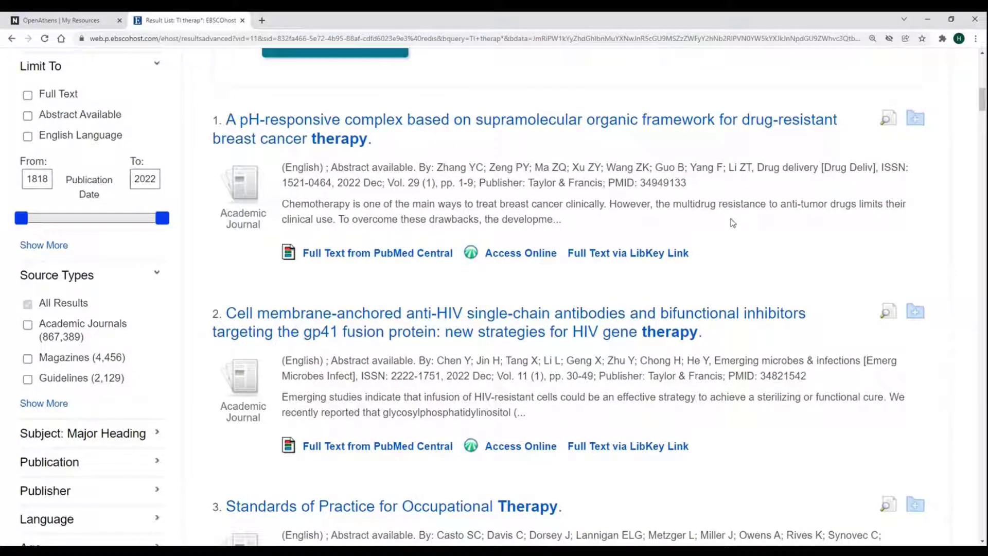
scroll(733, 223, "down", 9)
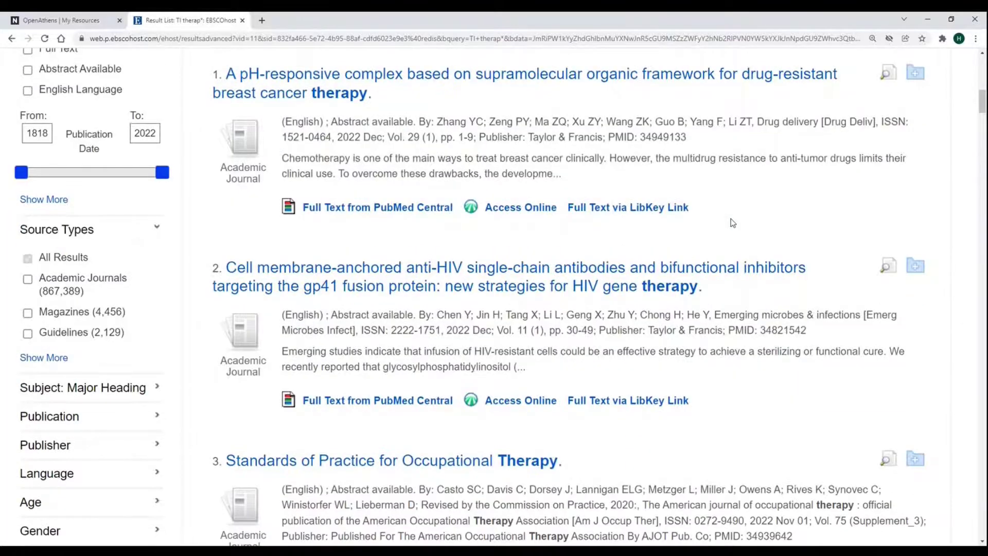
scroll(733, 223, "down", 3)
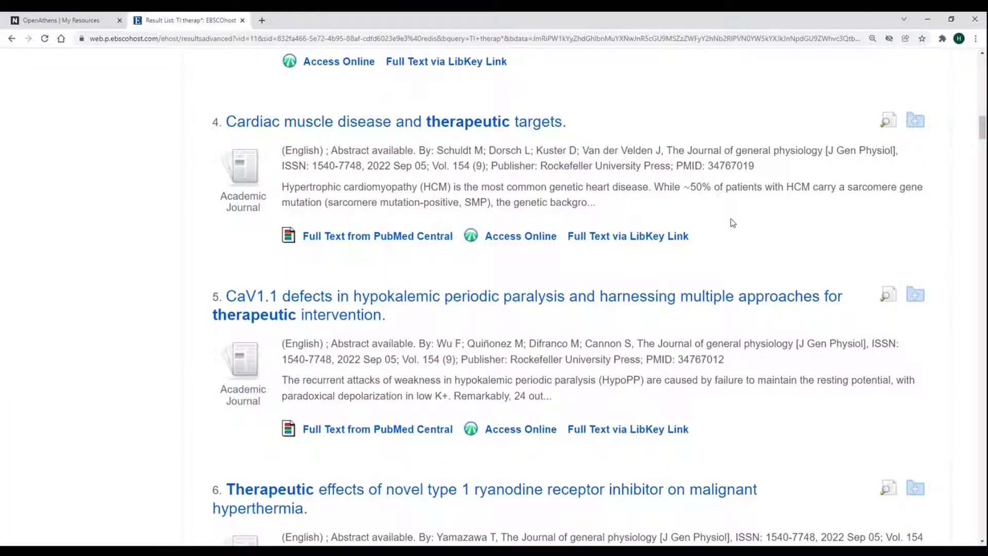
scroll(733, 223, "down", 4)
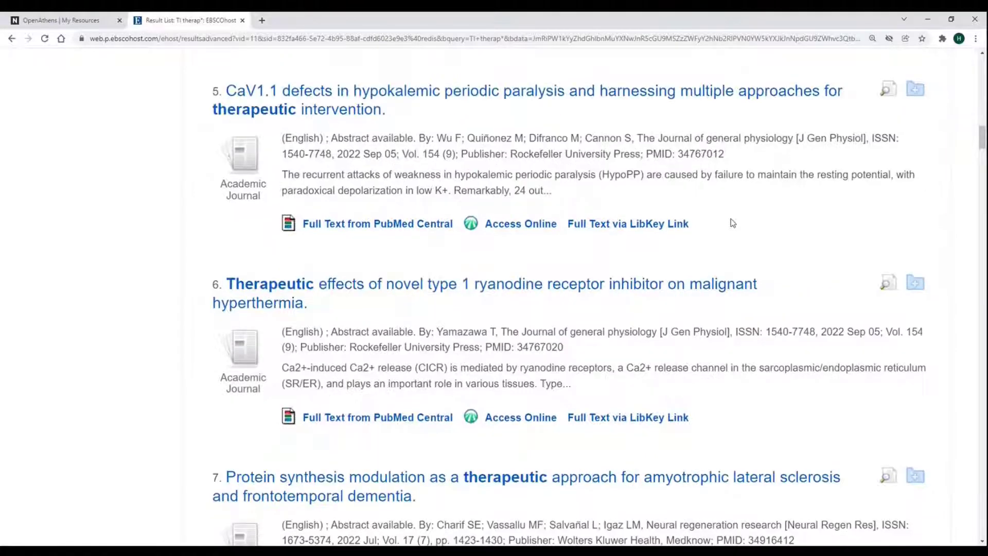
scroll(733, 223, "down", 10)
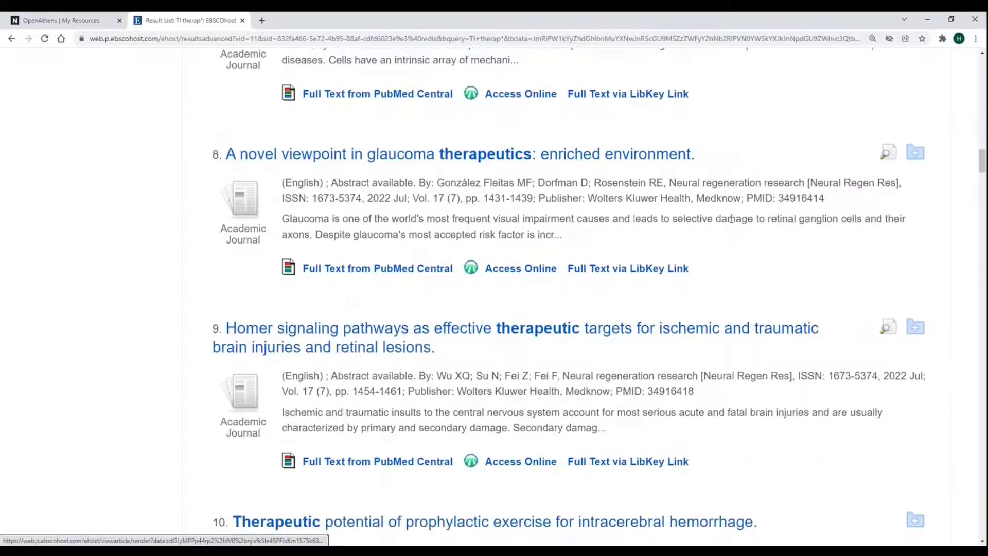
scroll(732, 218, "down", 4)
scroll(733, 223, "down", 4)
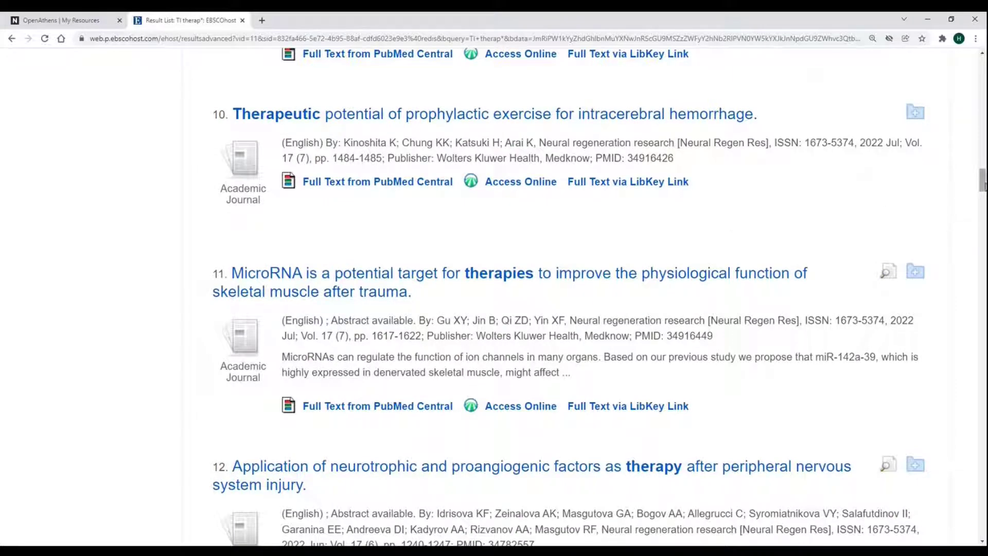
left_click_drag(983, 181, 983, 72)
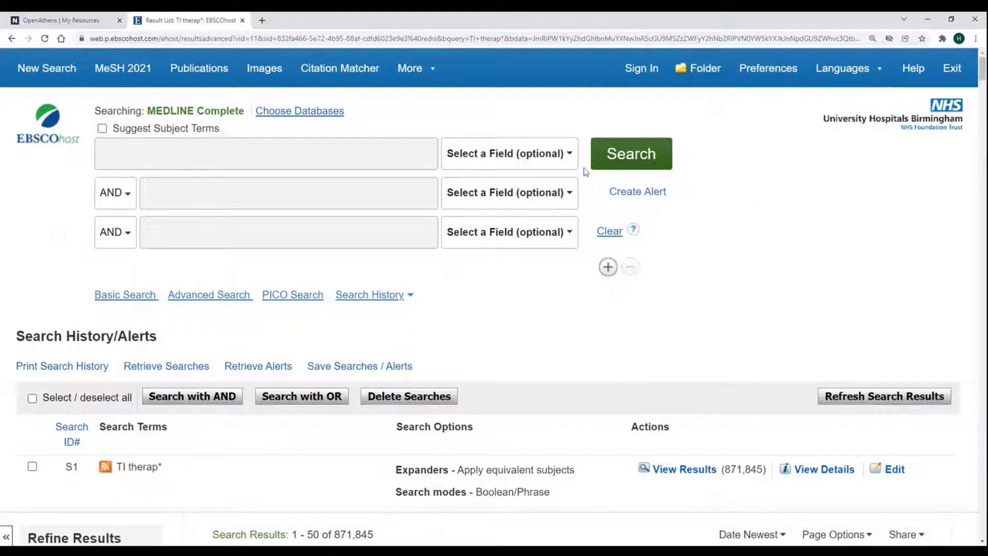
Run a TI Title search for organi?ation, adding S2 with 65,789 results.
left_click(406, 164)
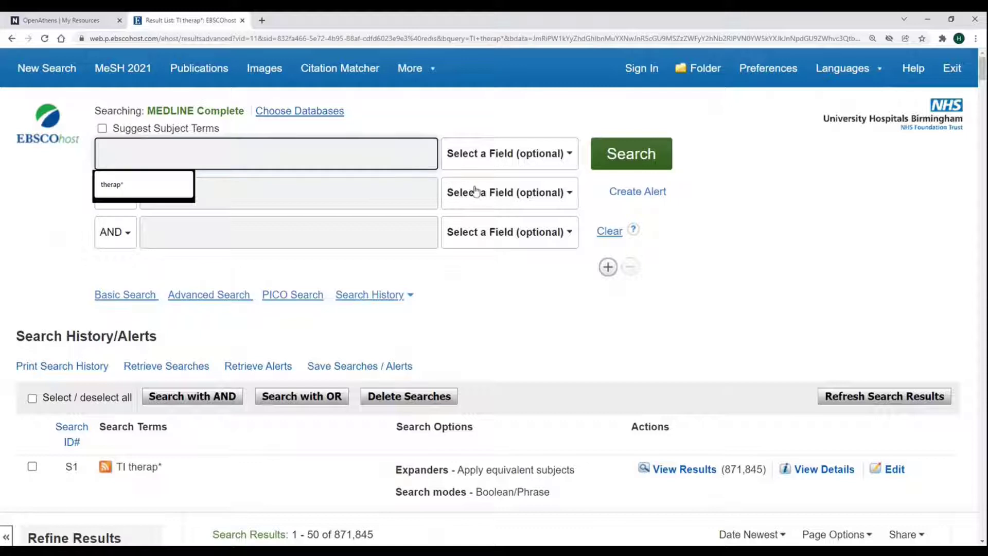
type("organi")
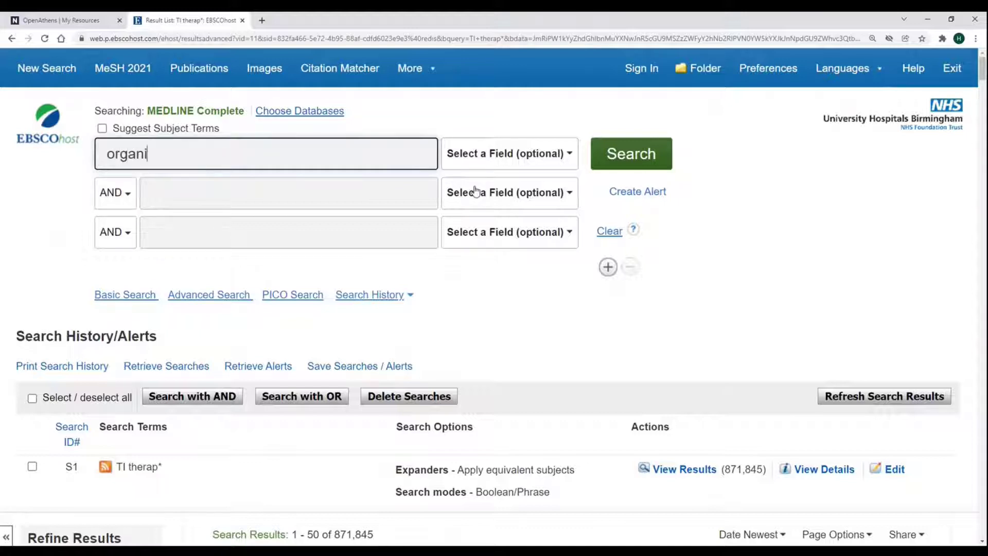
type("?ation")
left_click(529, 159)
scroll(541, 280, "down", 10)
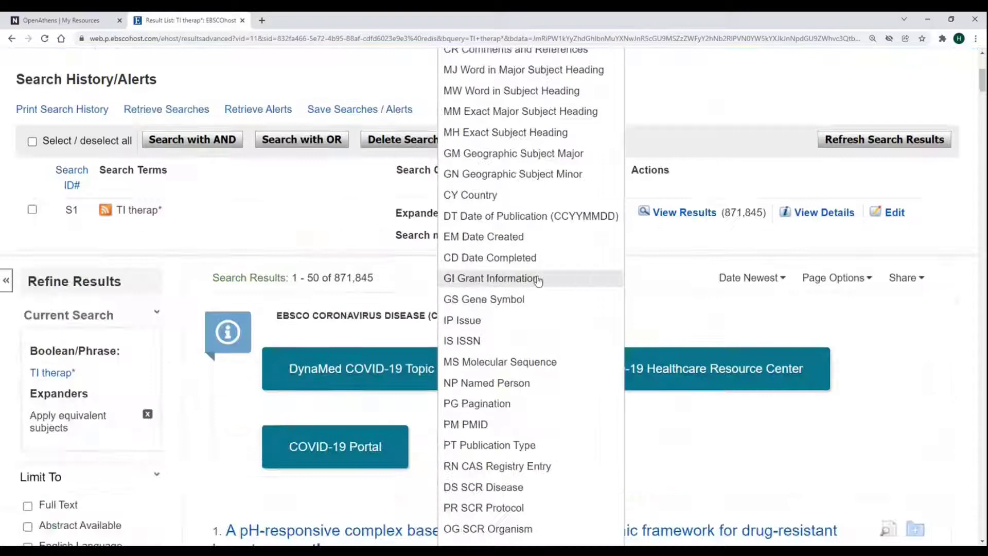
left_click(499, 323)
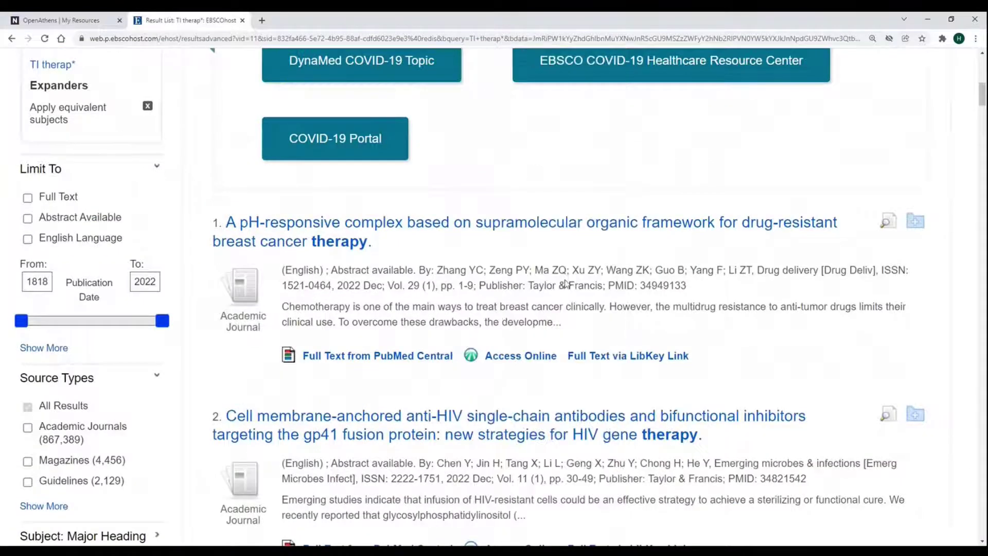
scroll(568, 282, "up", 5)
scroll(568, 282, "up", 5)
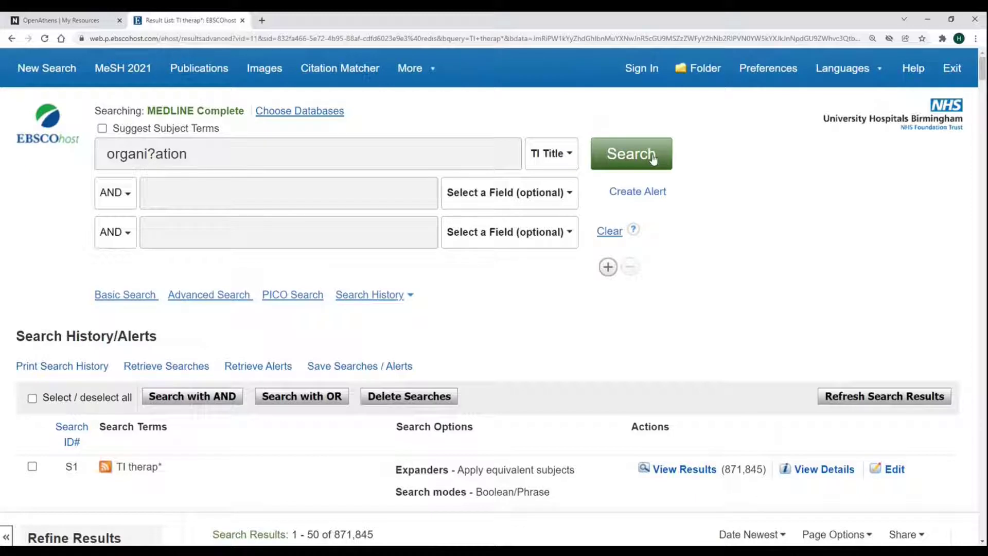
left_click(653, 160)
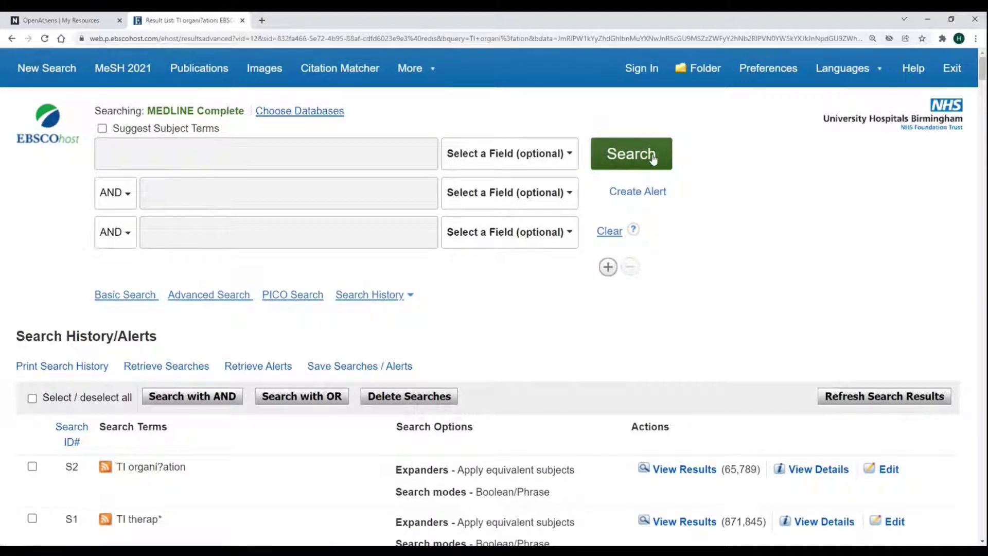
scroll(719, 273, "down", 5)
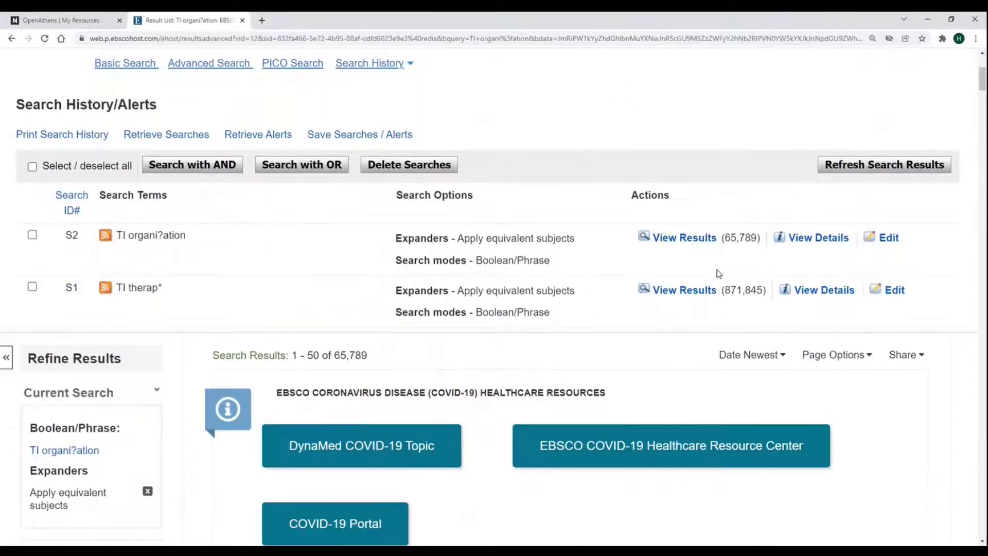
scroll(720, 273, "down", 8)
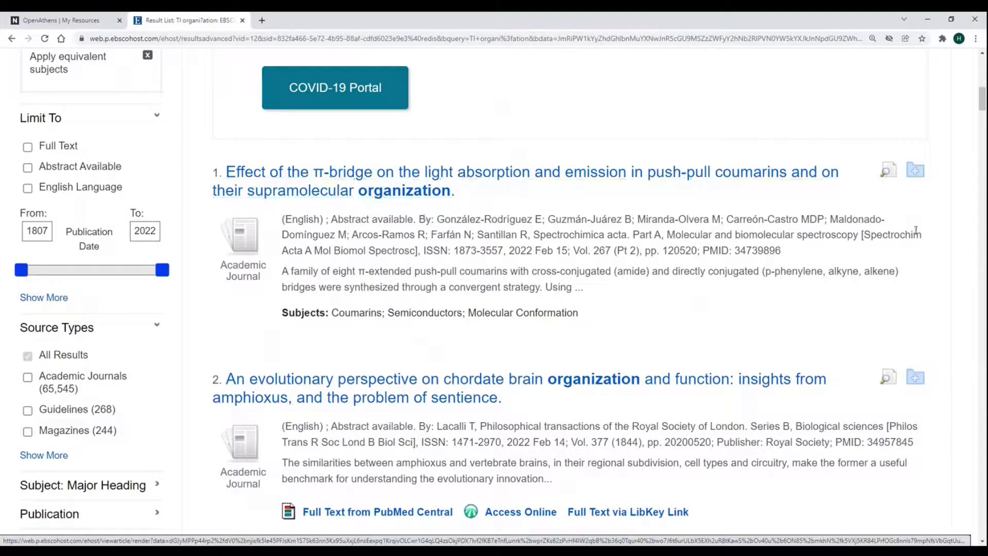
left_click_drag(983, 99, 983, 260)
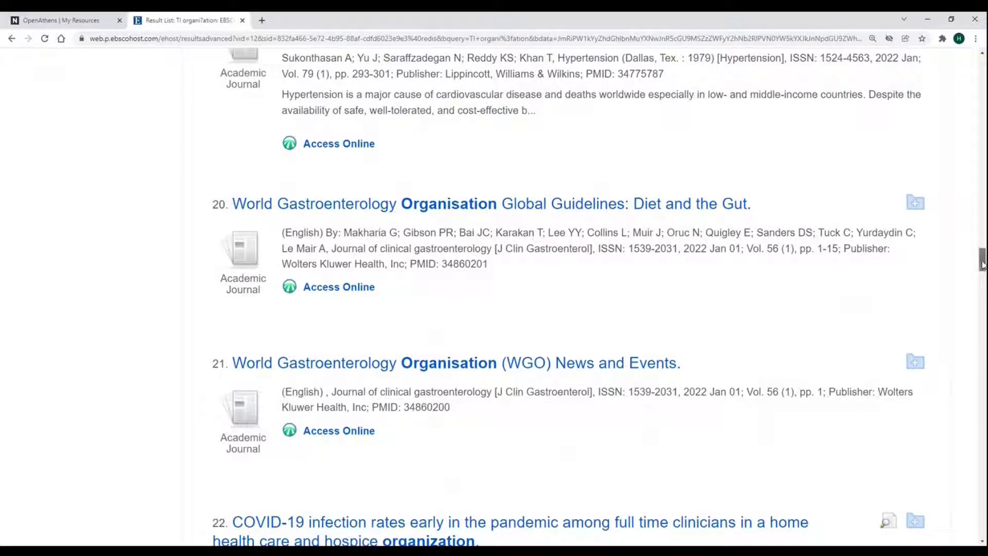
left_click_drag(983, 263, 973, 58)
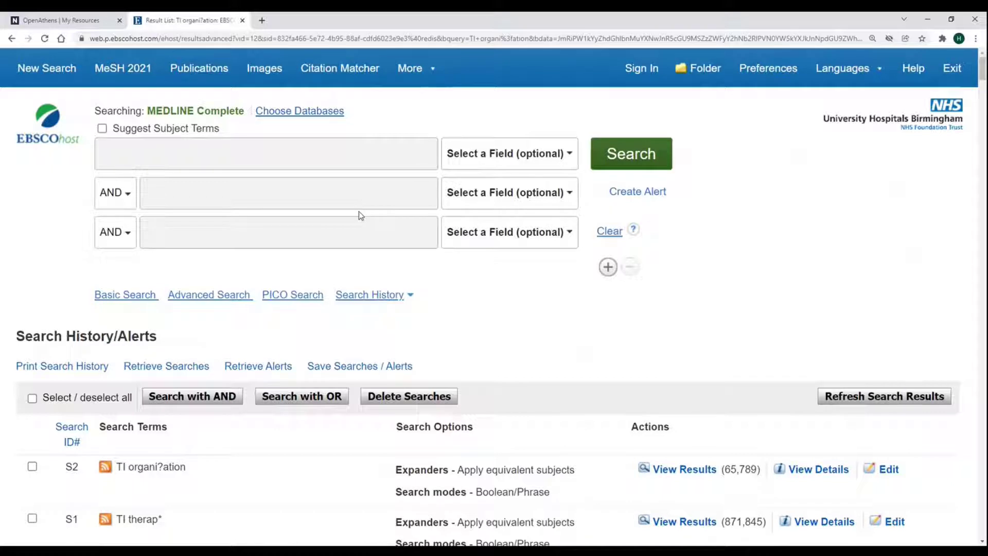
Run a TI Title search for tumo#r, adding S3 with 345,648 results.
left_click(316, 161)
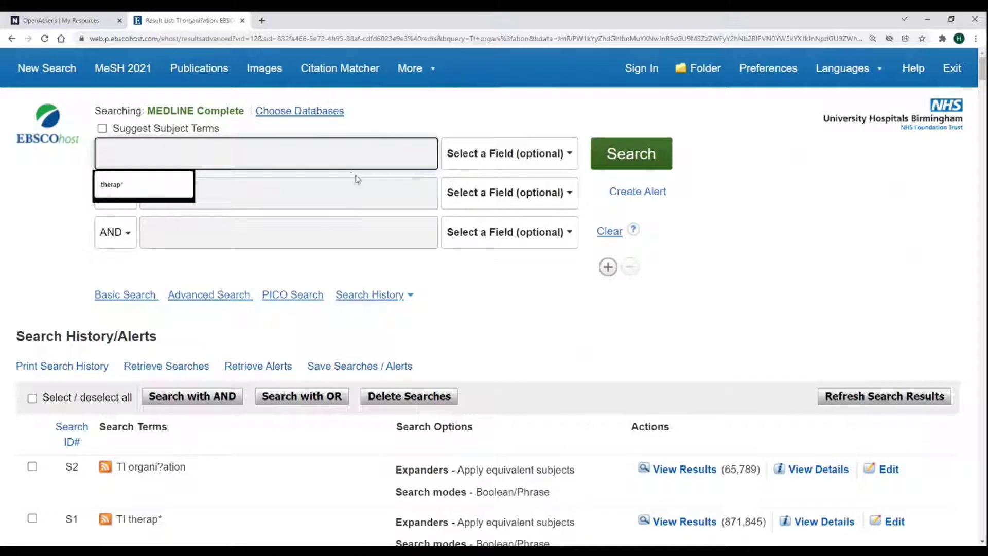
type("tumo")
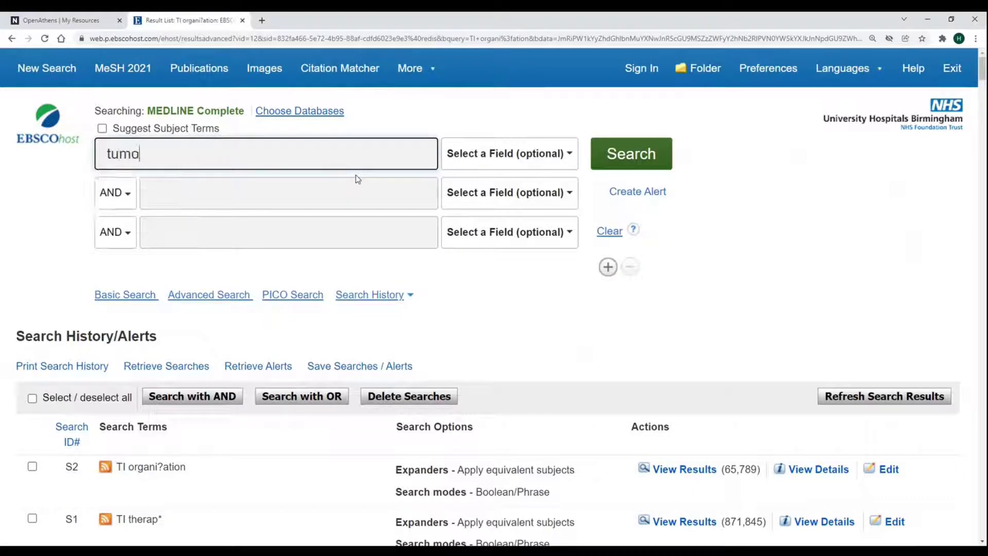
type("#r")
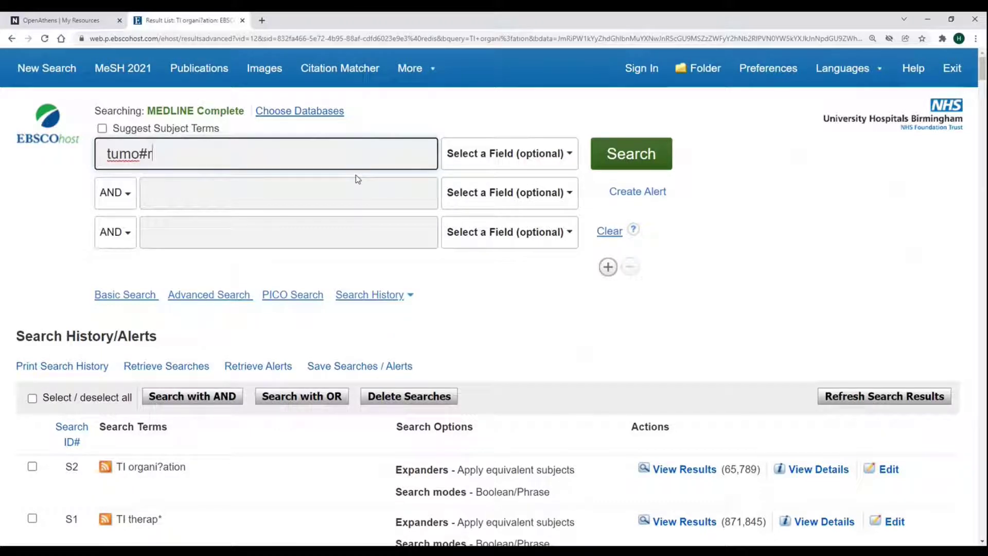
left_click(489, 155)
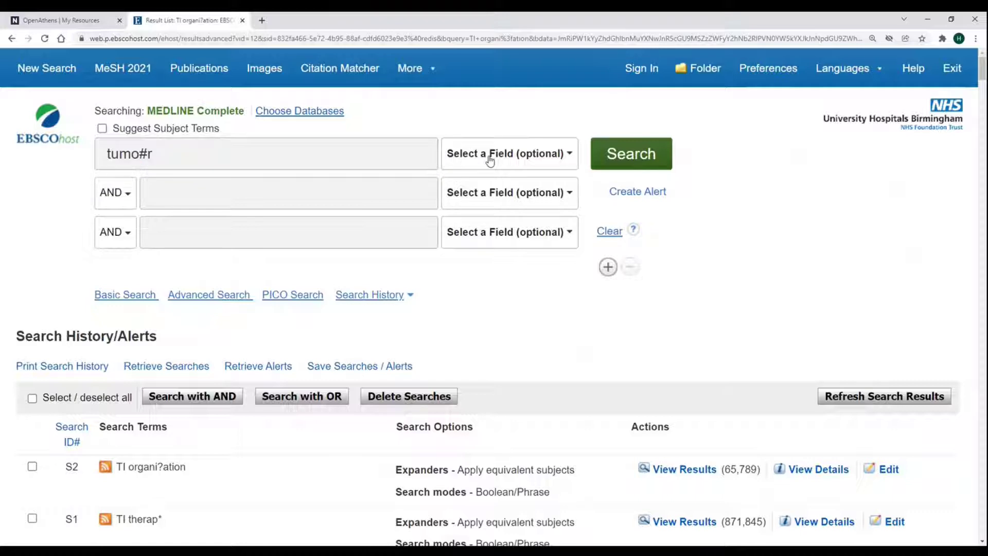
scroll(506, 259, "down", 9)
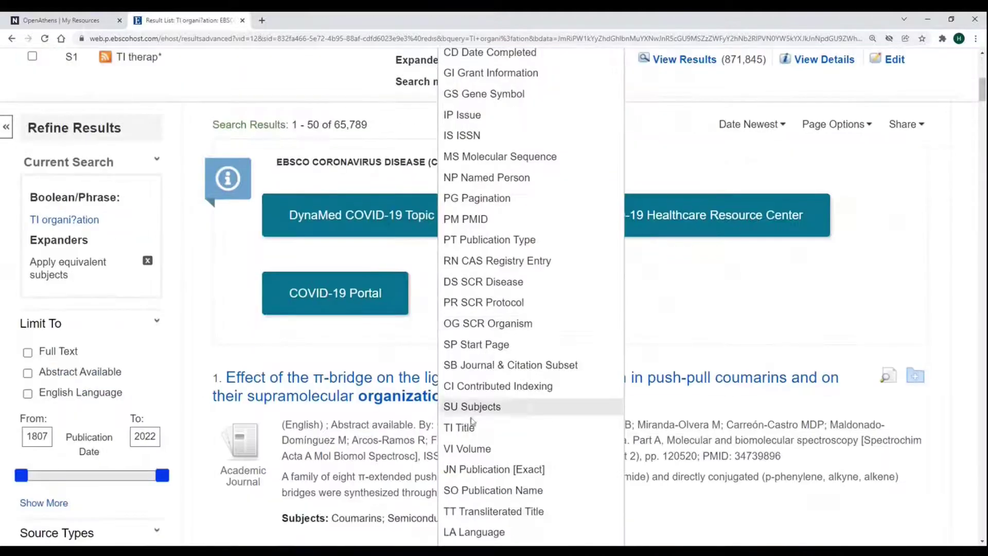
left_click(470, 425)
scroll(544, 357, "up", 9)
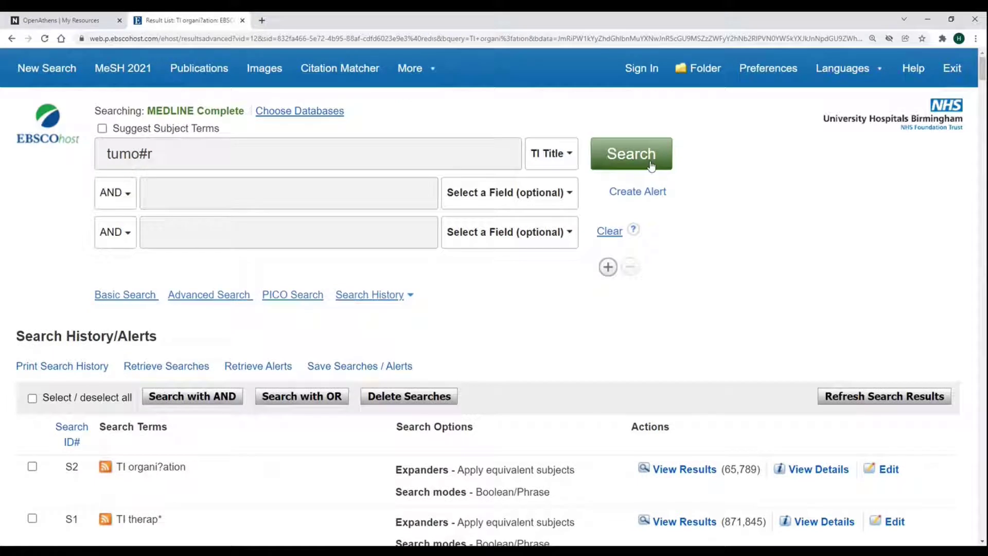
left_click(652, 166)
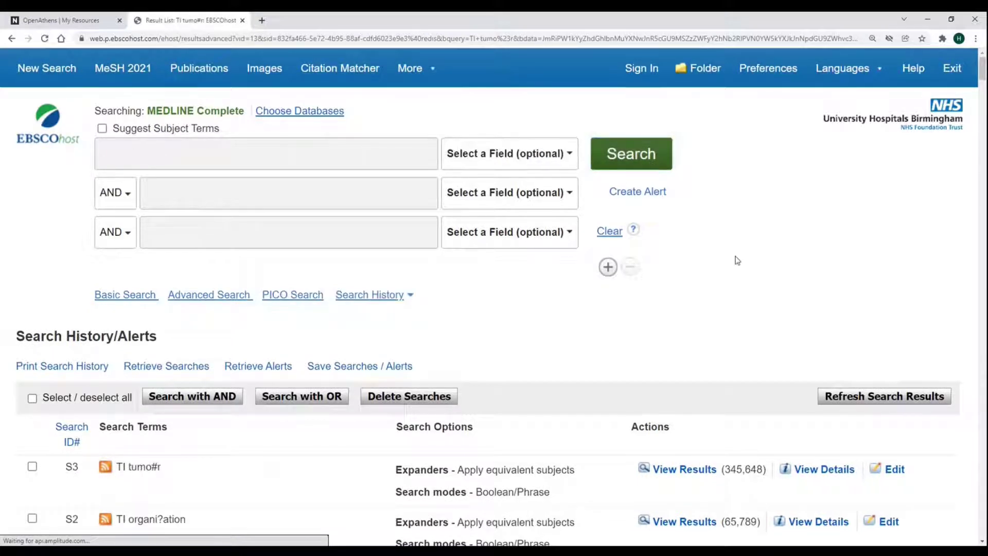
scroll(737, 260, "down", 9)
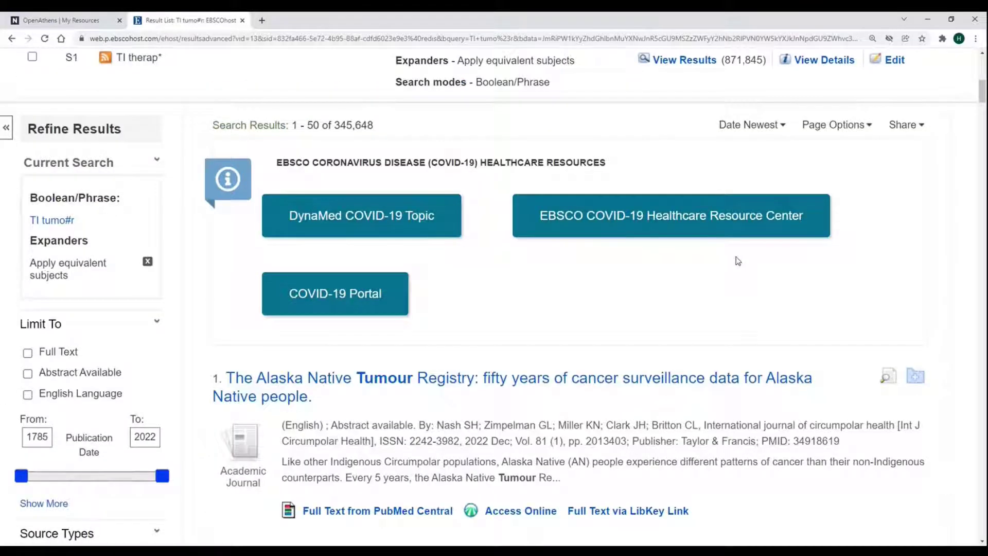
scroll(738, 261, "down", 4)
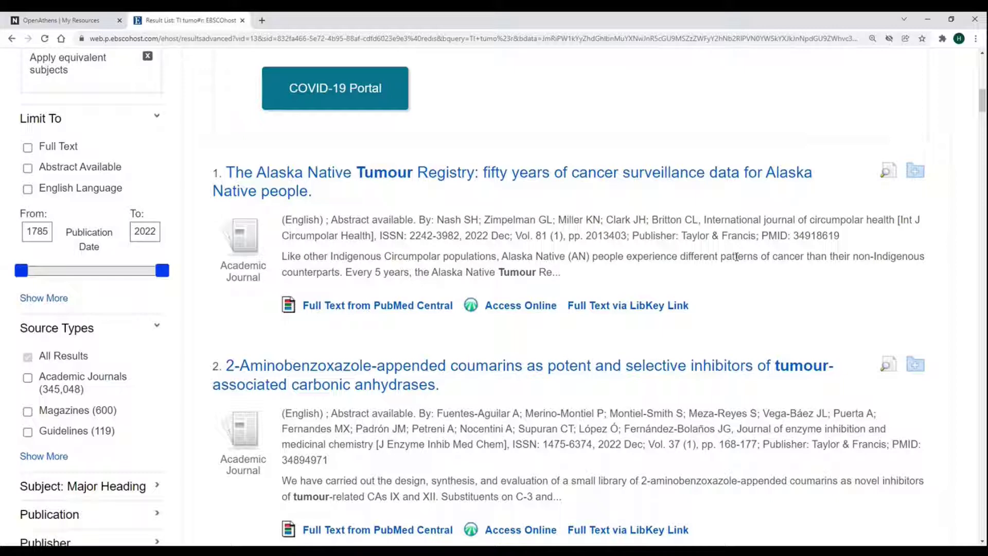
scroll(738, 258, "down", 4)
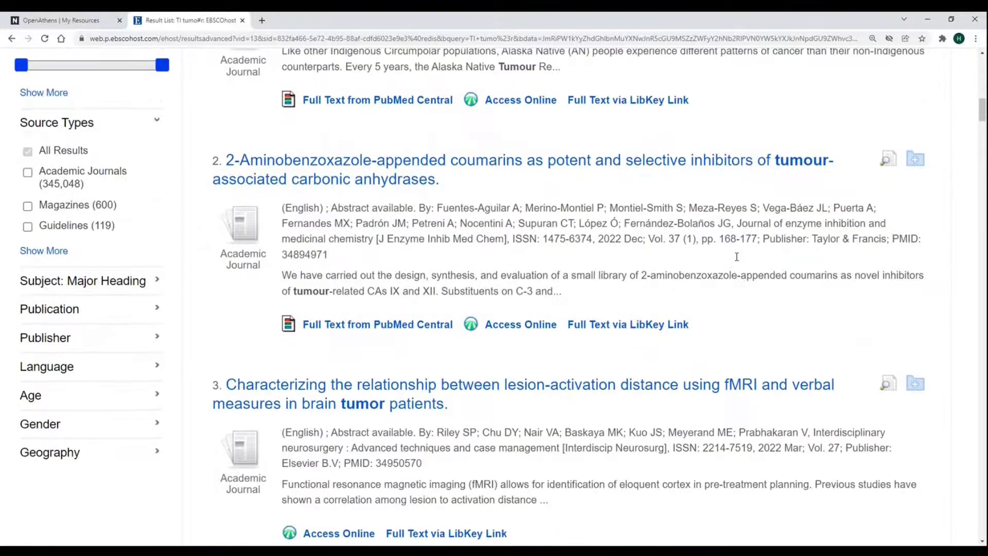
scroll(738, 261, "down", 6)
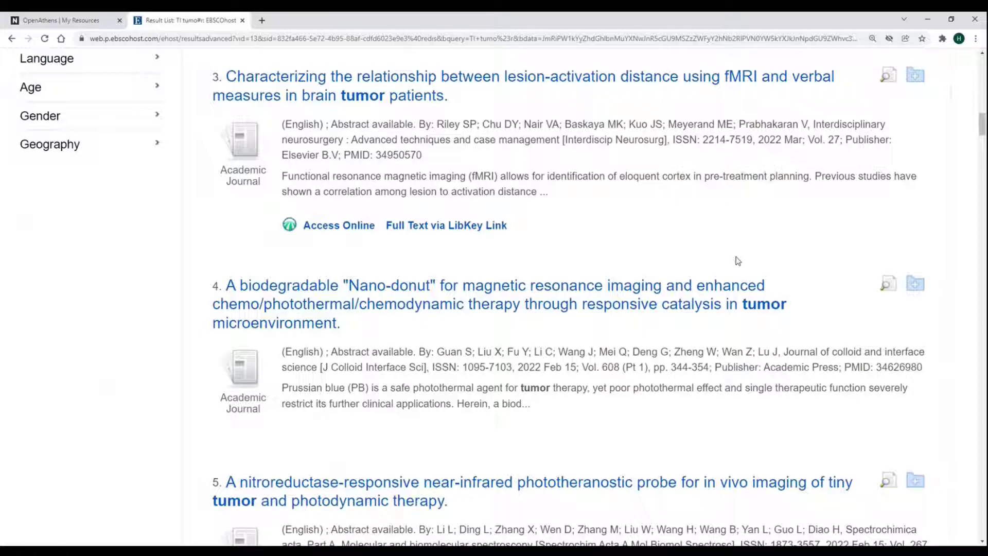
scroll(738, 261, "up", 1)
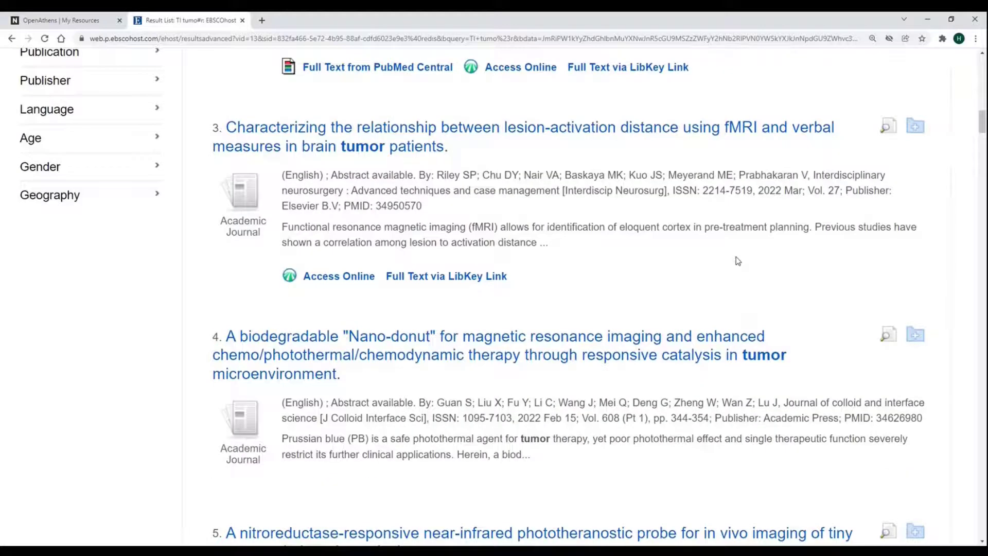
scroll(738, 261, "up", 15)
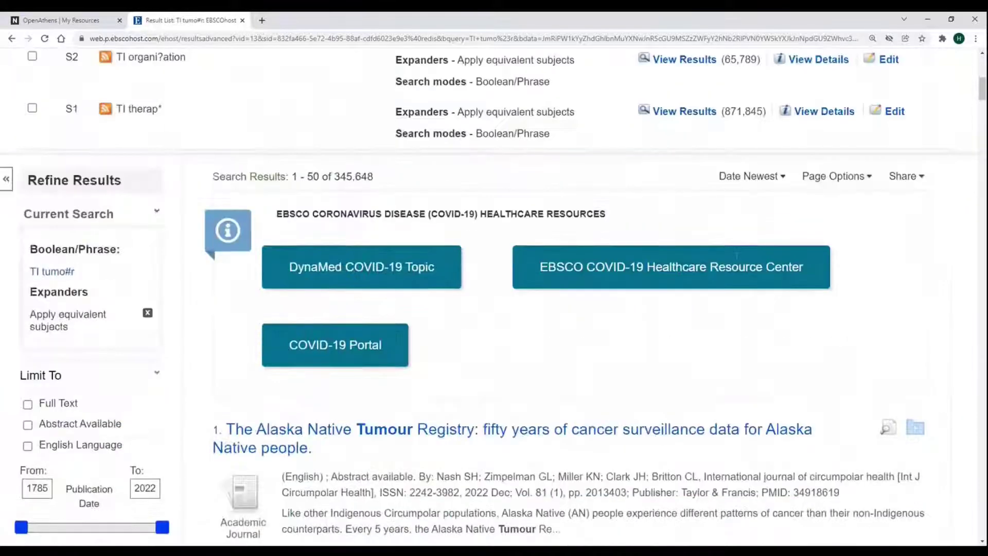
scroll(737, 255, "up", 4)
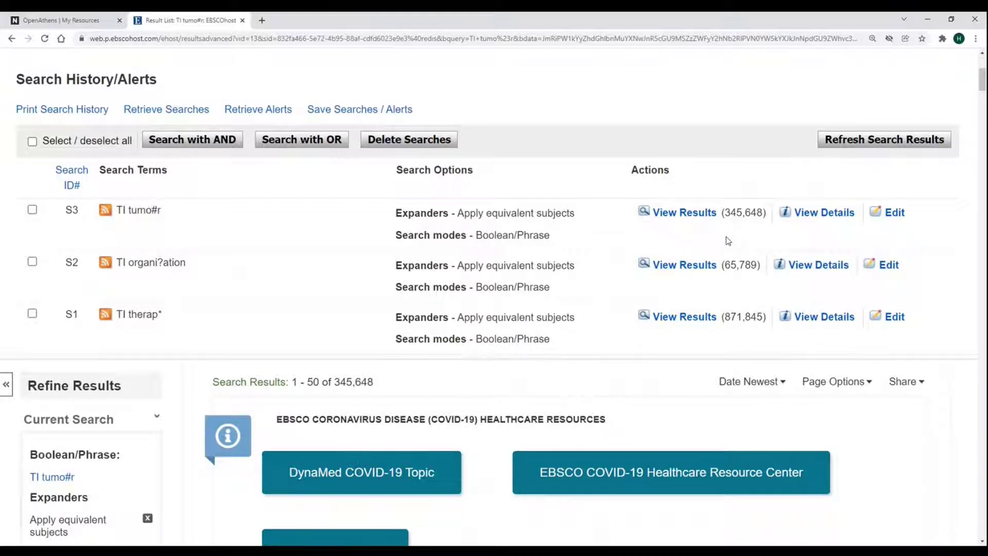
scroll(728, 241, "up", 5)
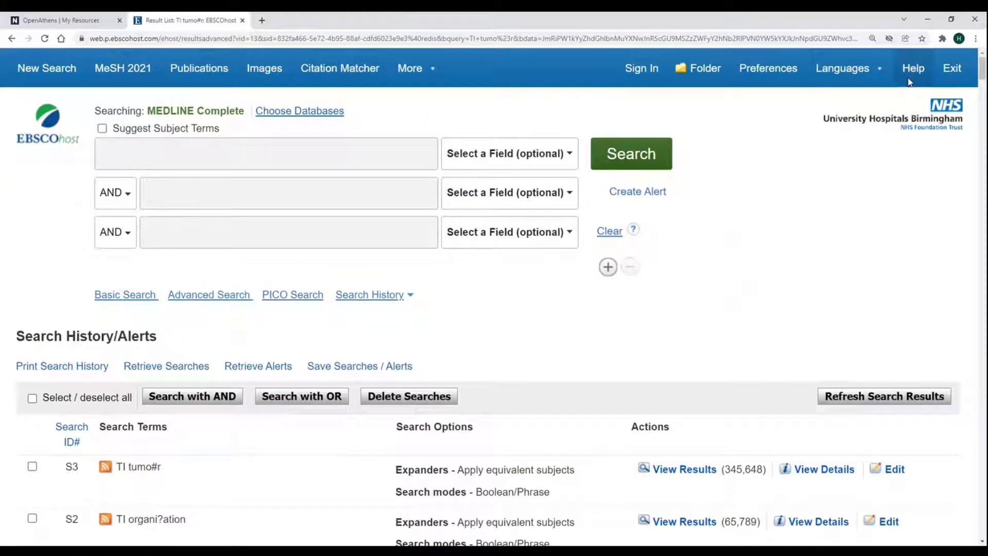